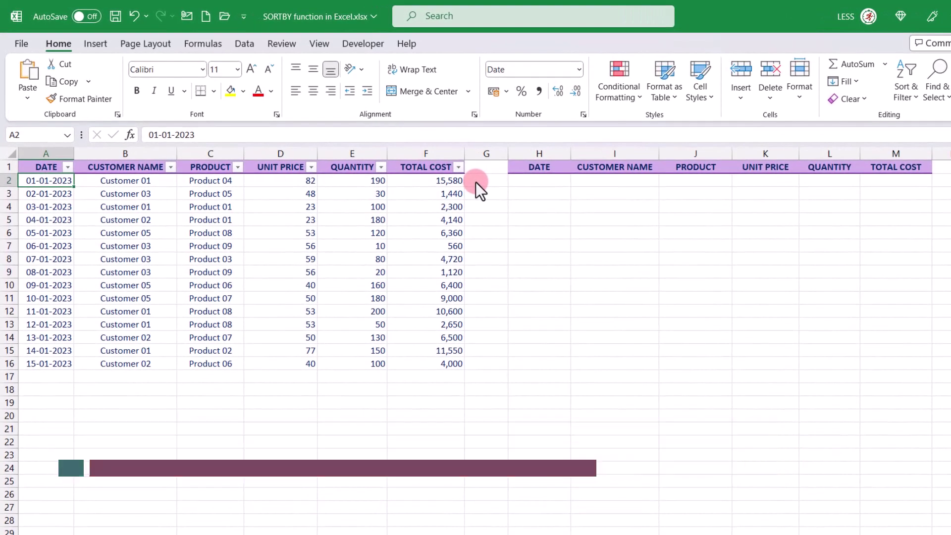
# - Browse Lookup & Reference functions, then begin =SORTBY( in cell H2 via autocomplete
pyautogui.click(213, 42)
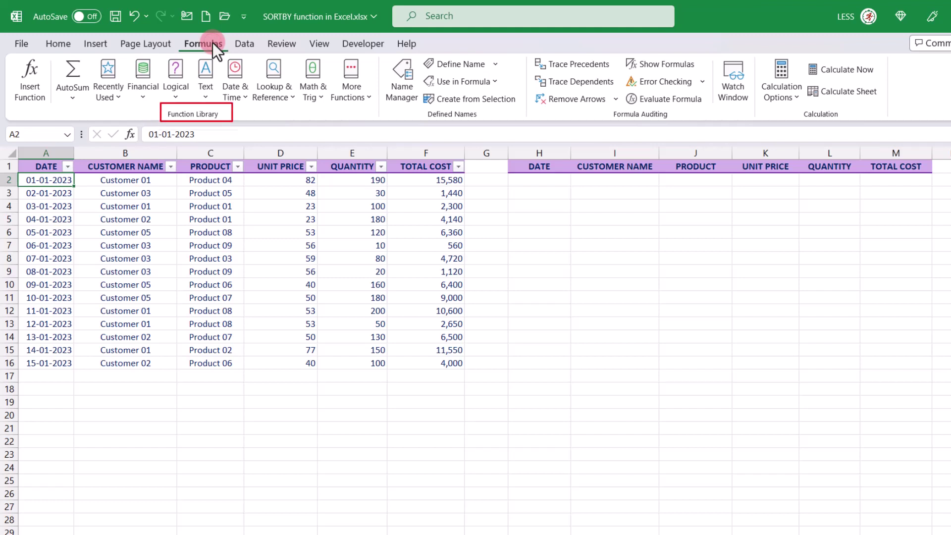
pyautogui.click(293, 97)
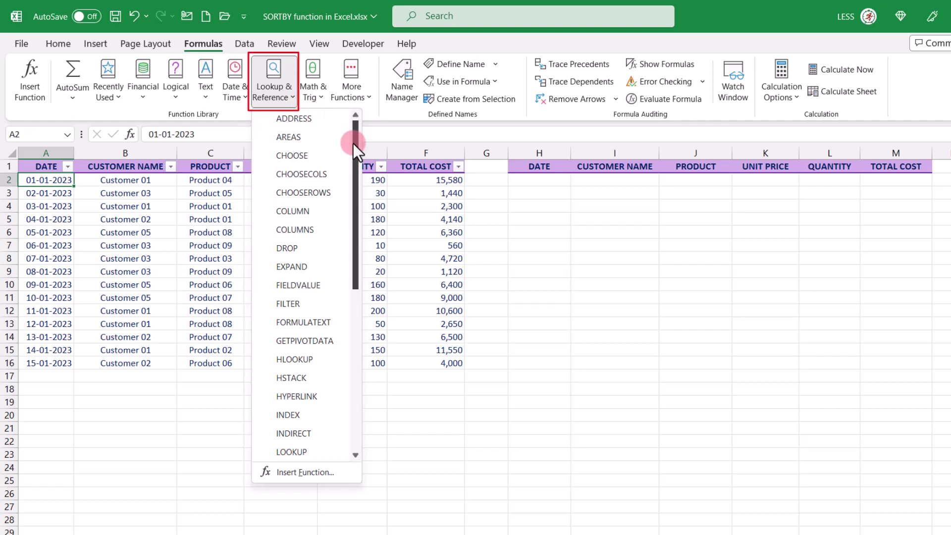
pyautogui.moveTo(353, 143); pyautogui.dragTo(352, 300)
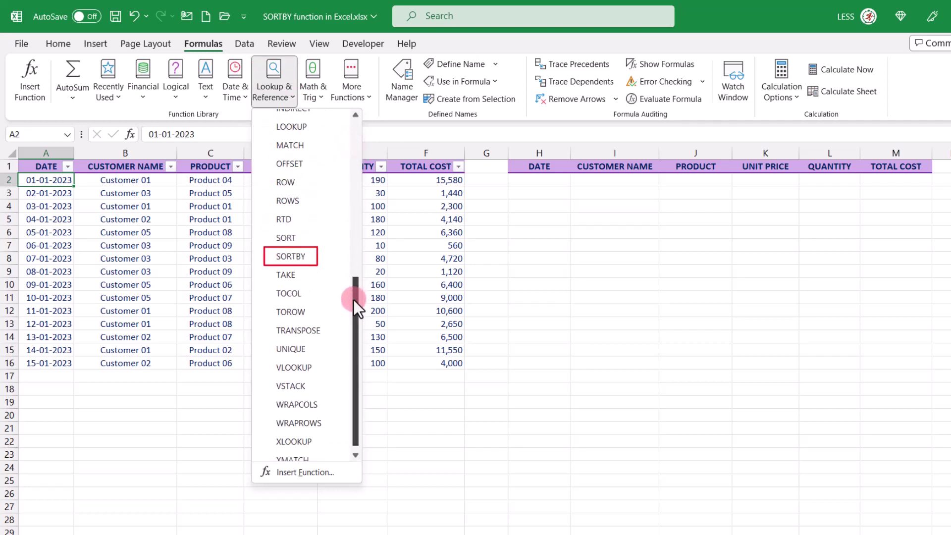
pyautogui.click(535, 180)
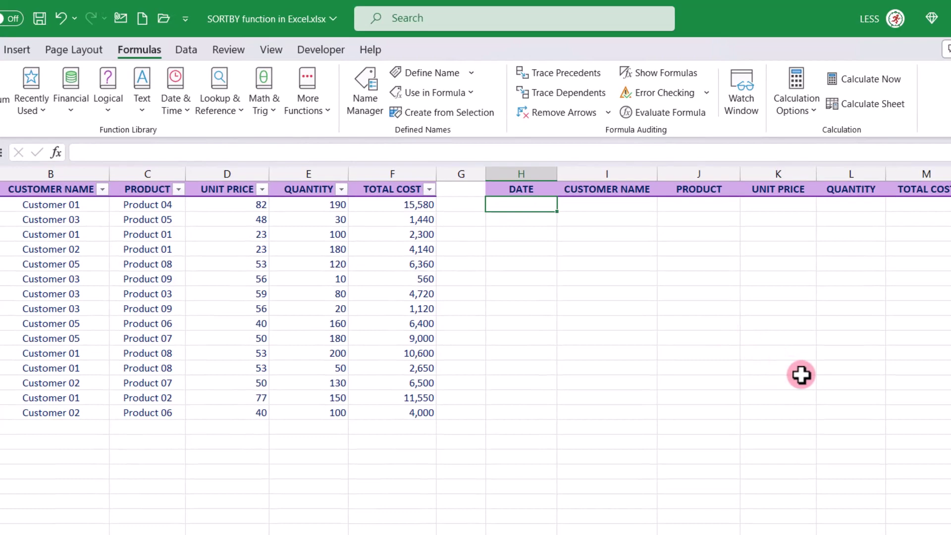
pyautogui.write('=sort')
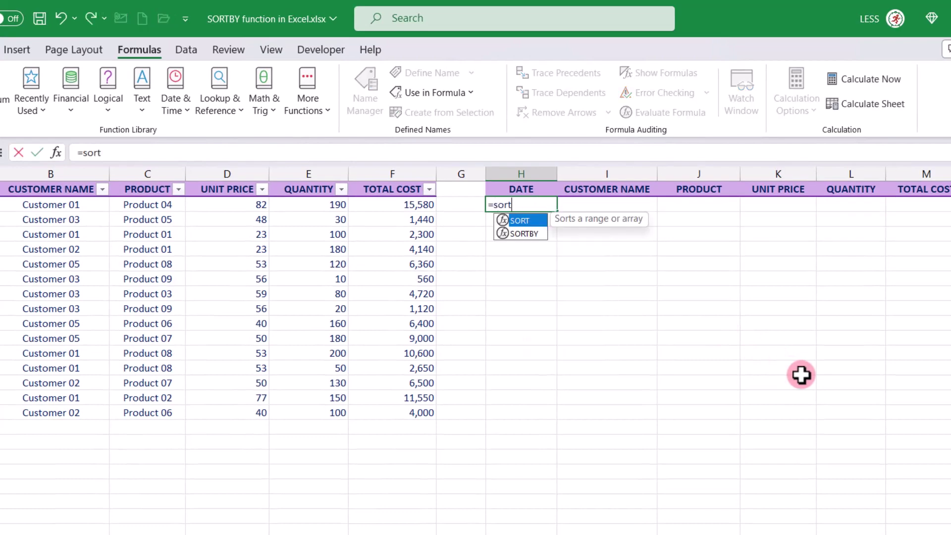
pyautogui.press('Down')
pyautogui.press('Tab')
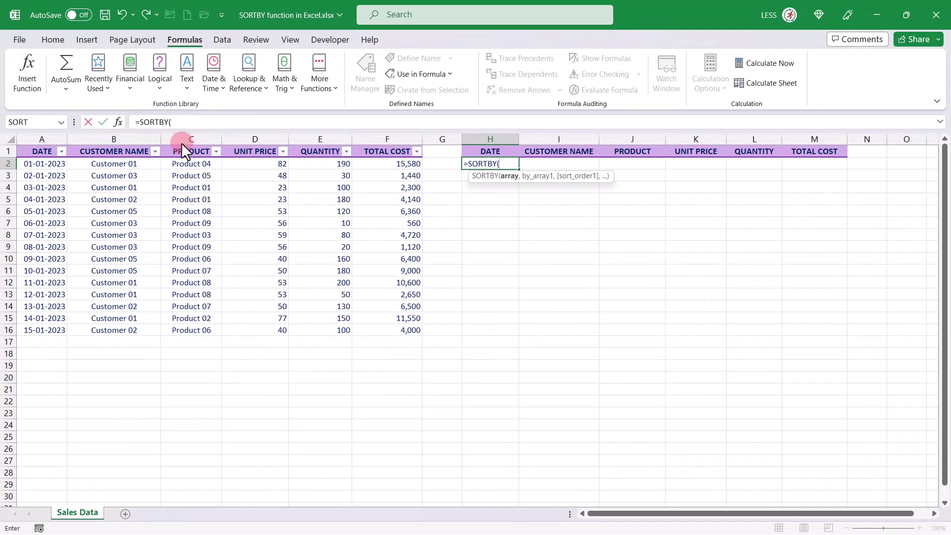
# - Show the Function Arguments dialog for SORTBY and focus the By_array1 box
pyautogui.click(118, 122)
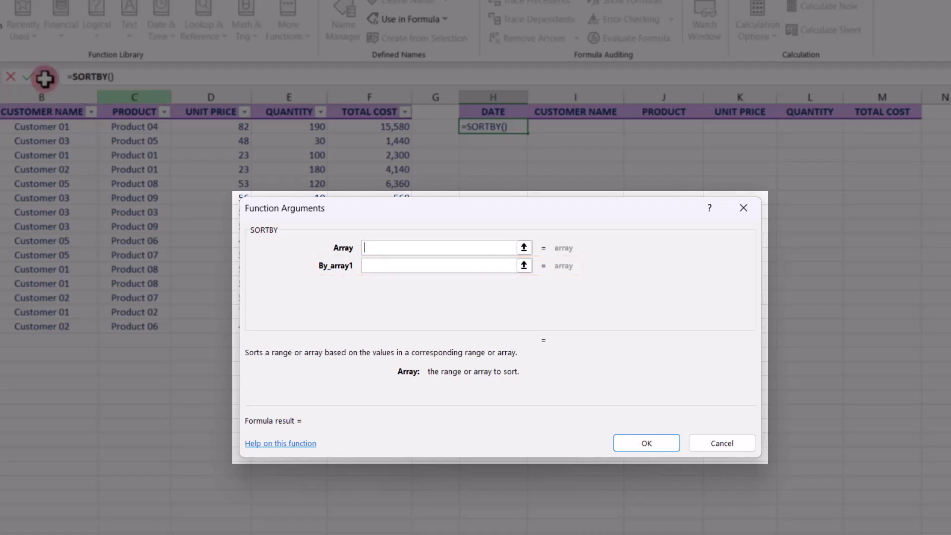
pyautogui.click(381, 268)
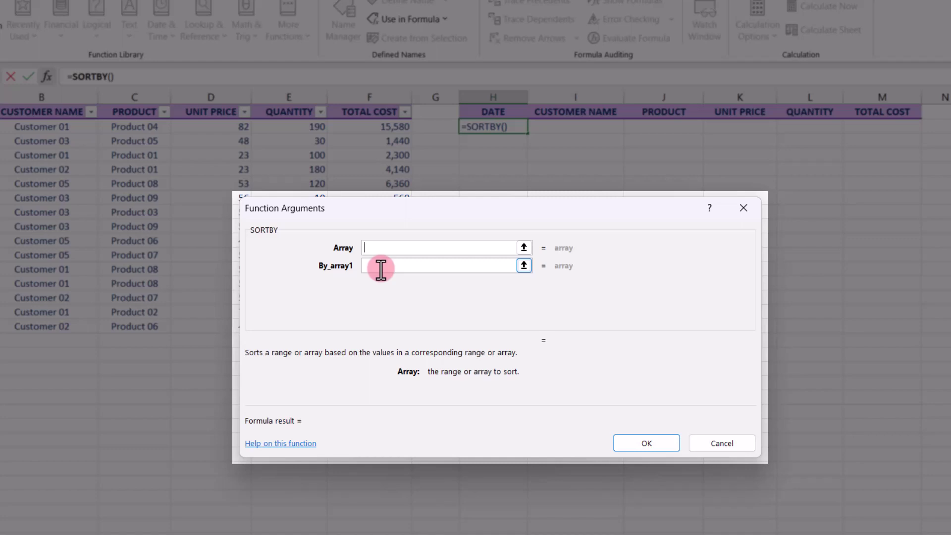
pyautogui.click(381, 268)
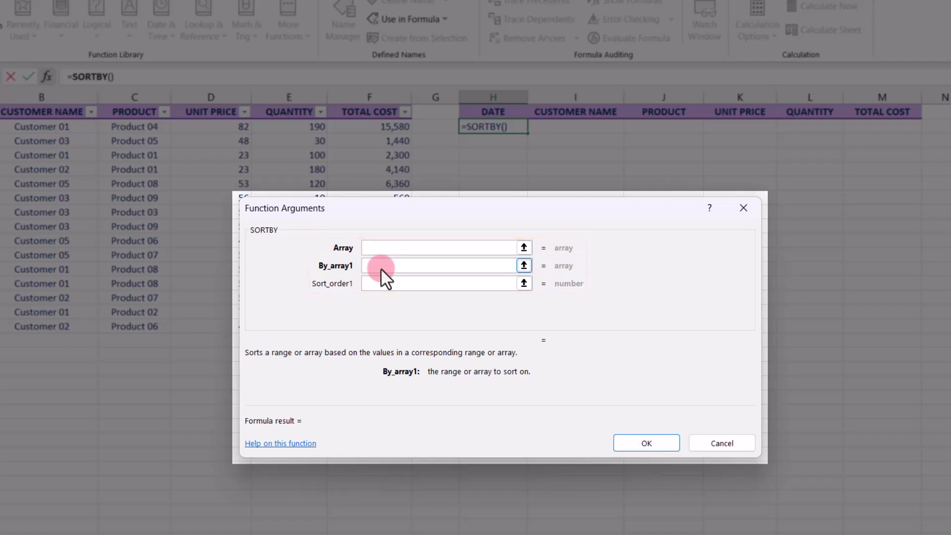
pyautogui.press('Tab')
pyautogui.click(377, 285)
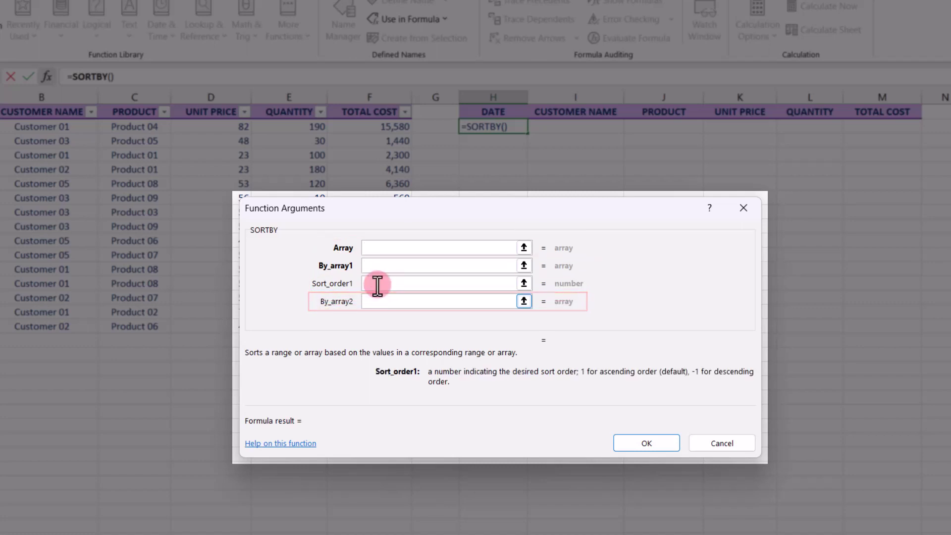
pyautogui.click(379, 297)
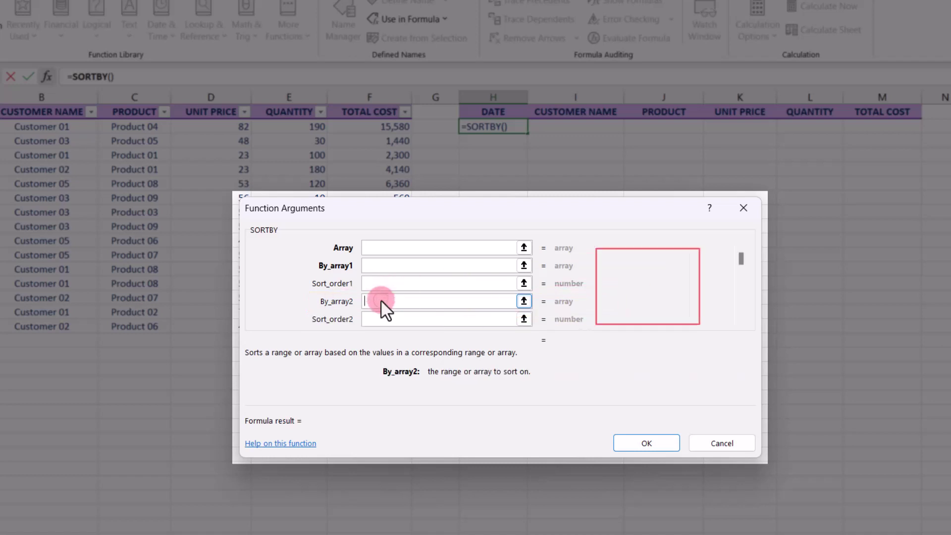
pyautogui.moveTo(741, 279)
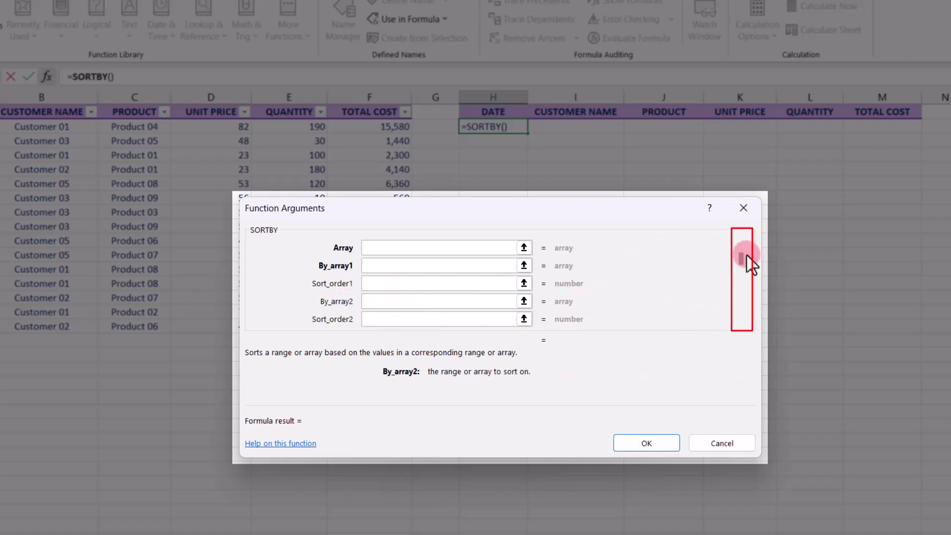
pyautogui.click(740, 318)
pyautogui.click(739, 319)
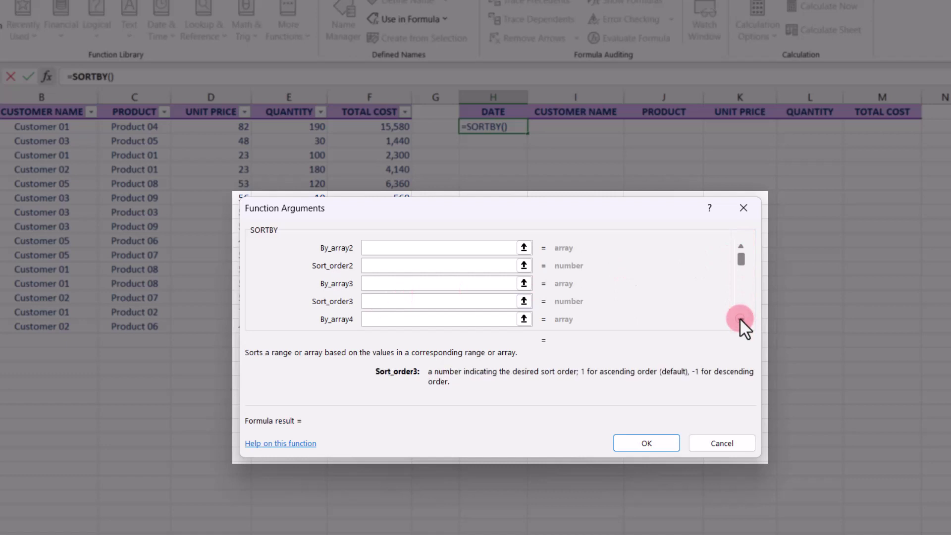
pyautogui.click(740, 319)
pyautogui.click(739, 318)
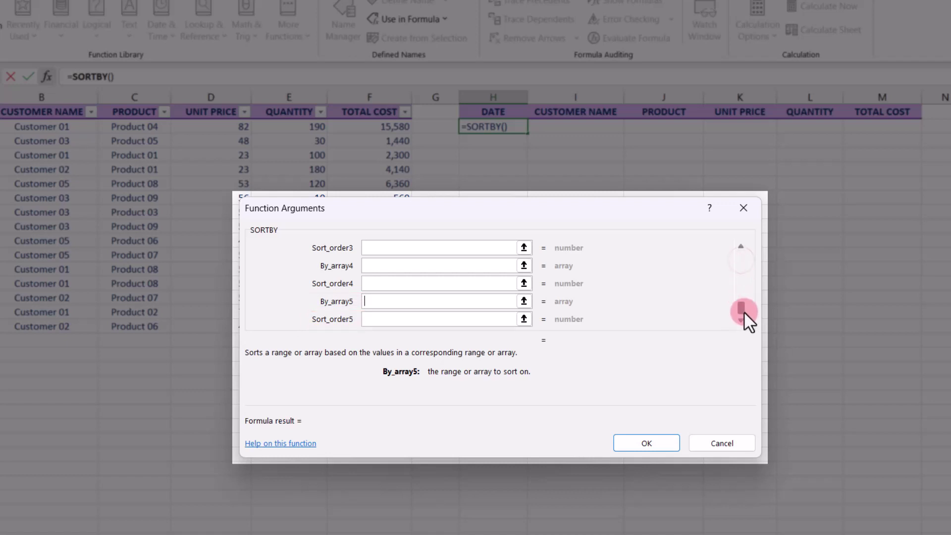
pyautogui.moveTo(741, 258); pyautogui.dragTo(744, 311)
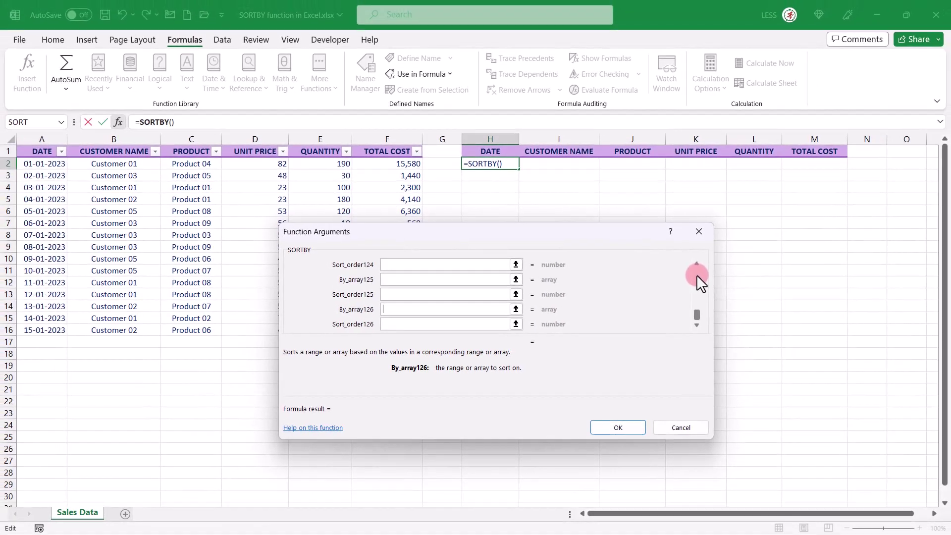
# - Fill SORTBY with array A2:A16 and by_array1 B2:B16 and confirm, spilling dates by customer
pyautogui.moveTo(696, 314); pyautogui.dragTo(696, 266)
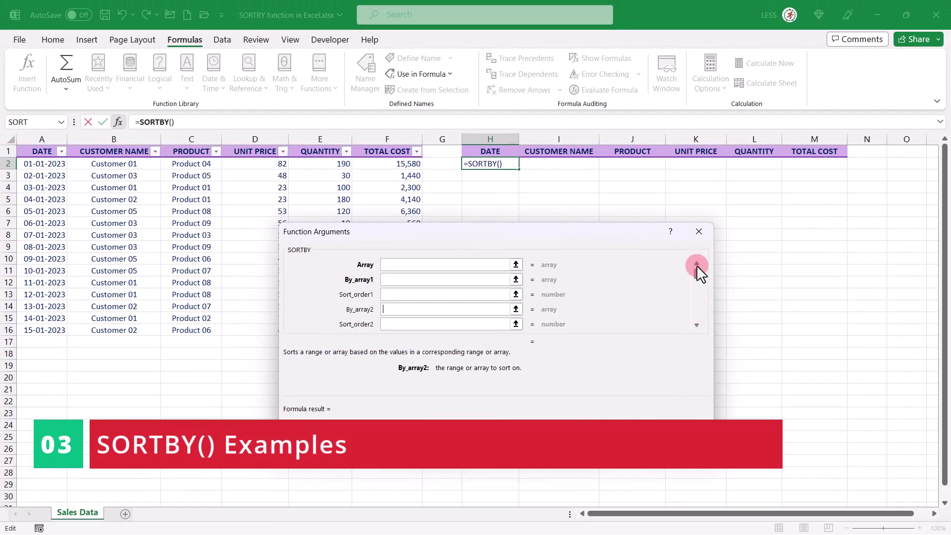
pyautogui.click(429, 263)
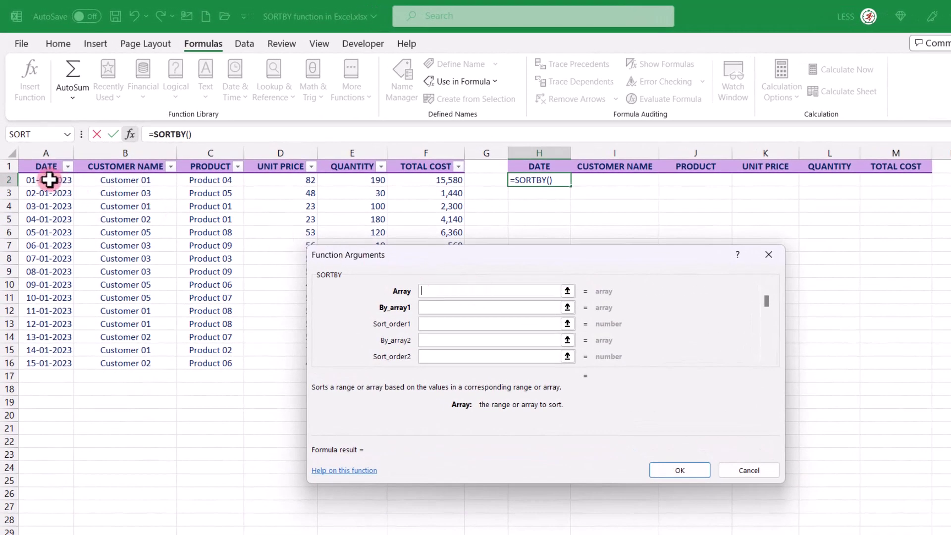
pyautogui.moveTo(46, 181); pyautogui.dragTo(54, 359)
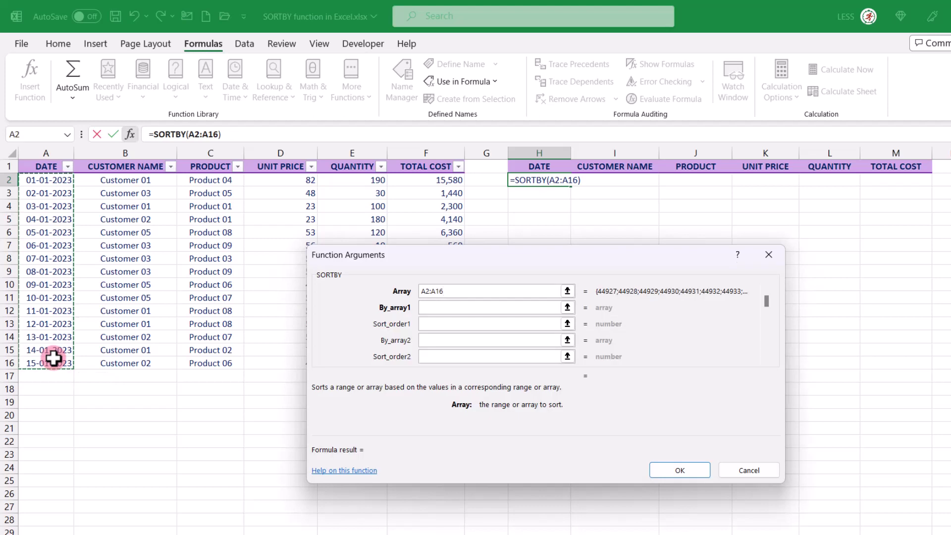
pyautogui.click(437, 308)
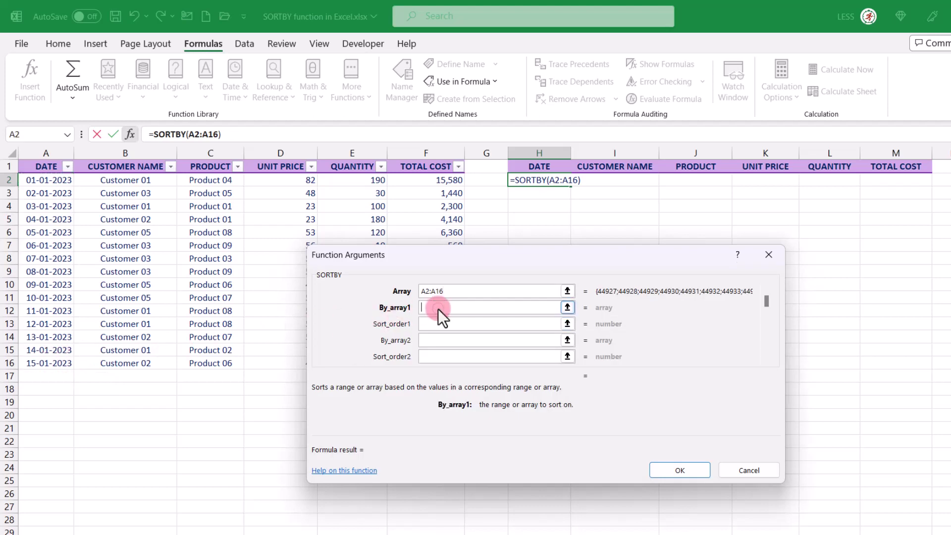
pyautogui.moveTo(138, 178); pyautogui.dragTo(136, 359)
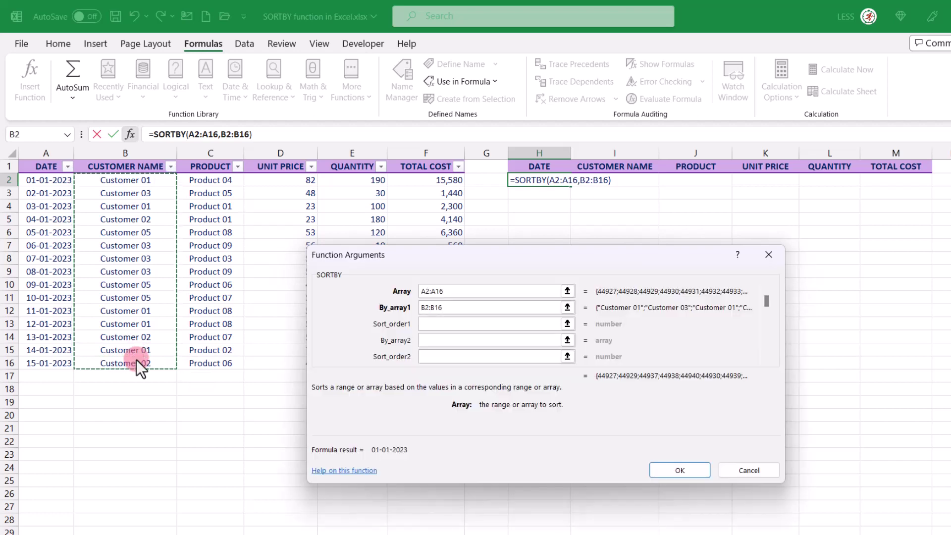
pyautogui.click(680, 471)
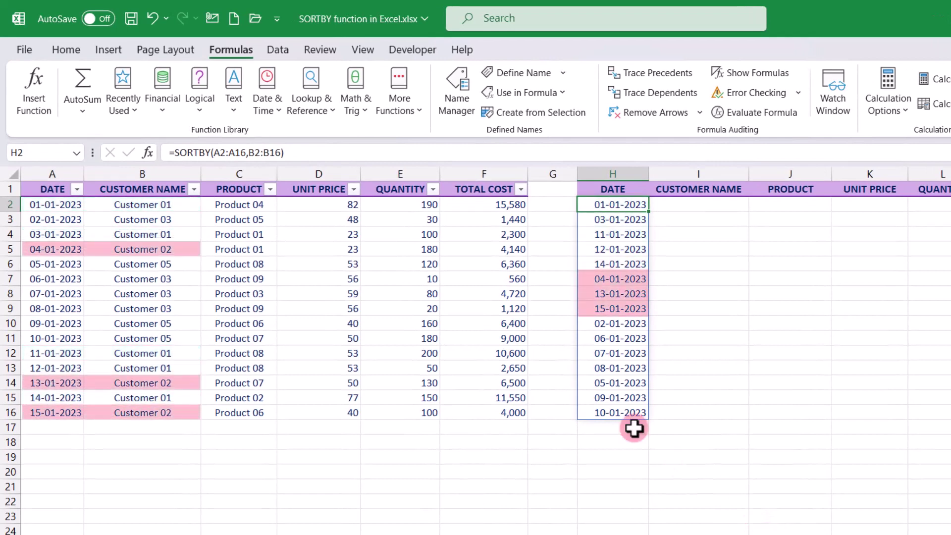
# - Add sort_order1 of -1 so the formula becomes =SORTBY(A2:A16,B2:B16,-1)
pyautogui.click(281, 152)
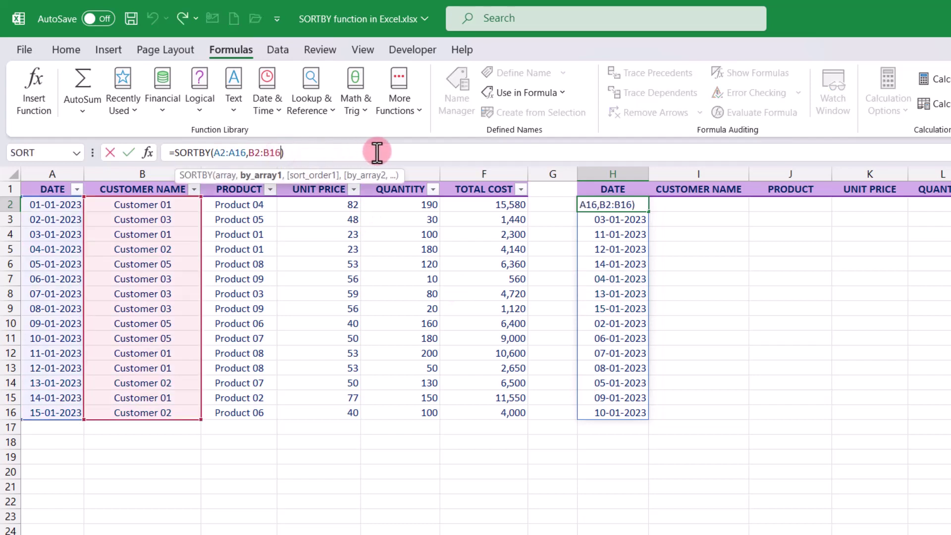
pyautogui.write(',')
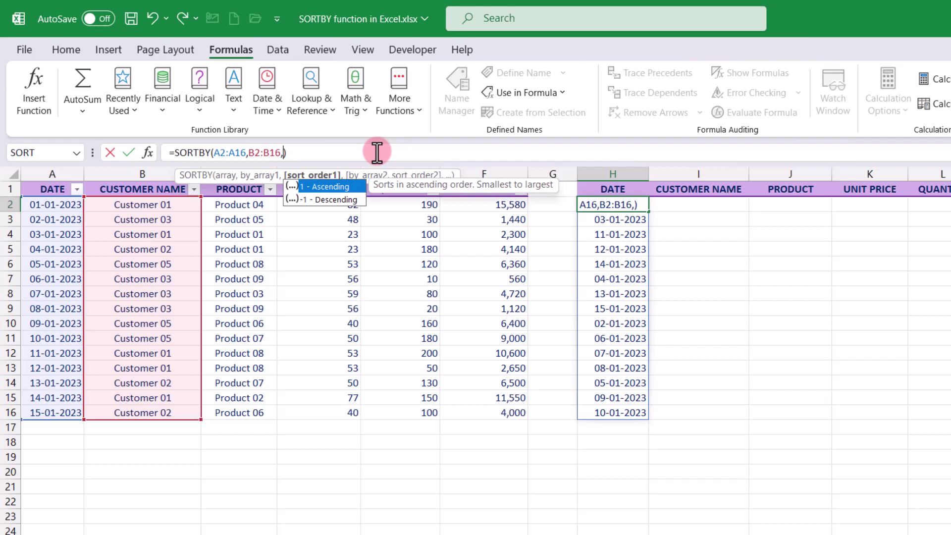
pyautogui.write('-1')
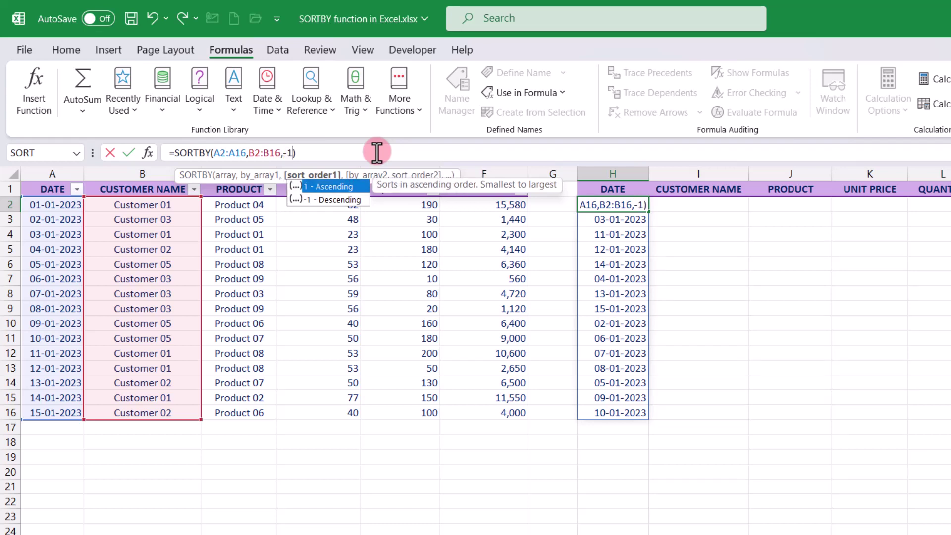
pyautogui.click(126, 154)
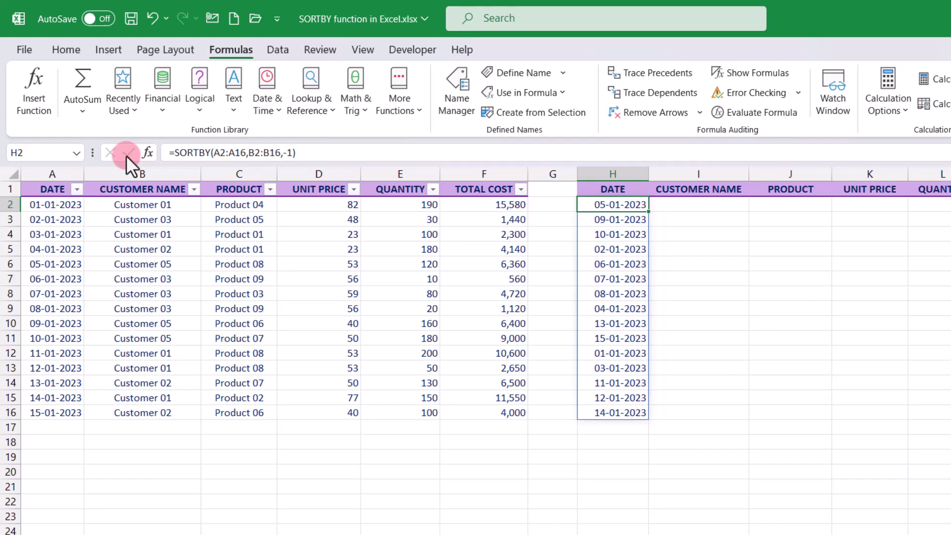
# - Replace -1 with a second sort key C2:C16, giving =SORTBY(A2:A16,B2:B16,,C2:C16), which Excel rejects
pyautogui.click(293, 153)
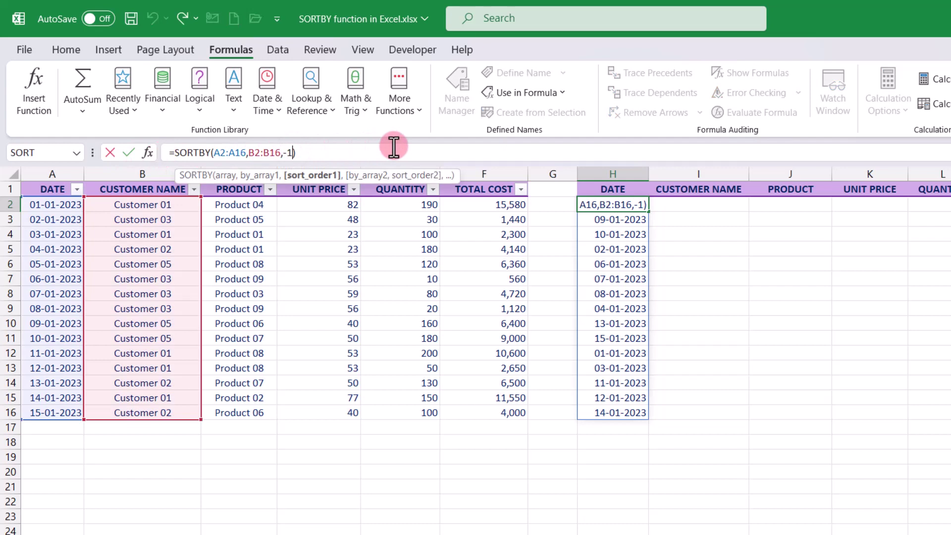
pyautogui.press('BackSpace')
pyautogui.press('BackSpace')
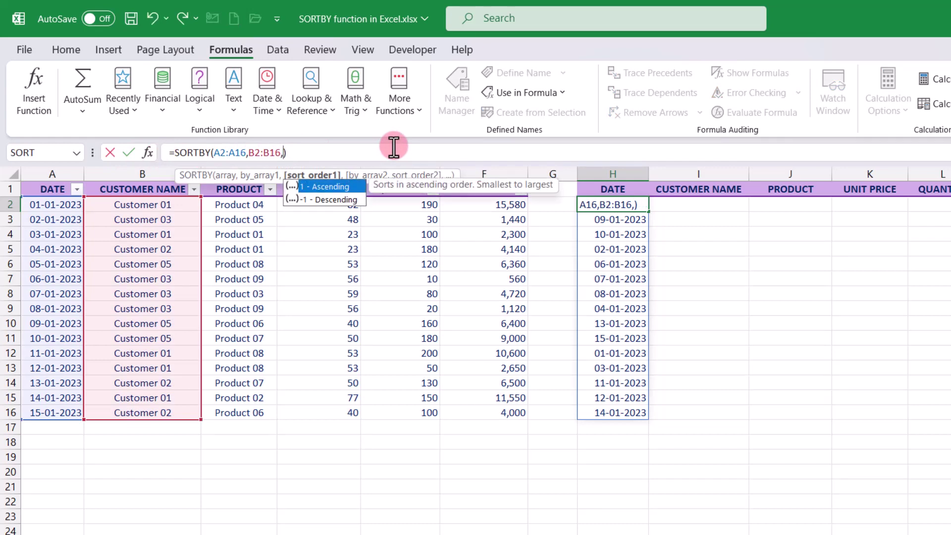
pyautogui.write(',')
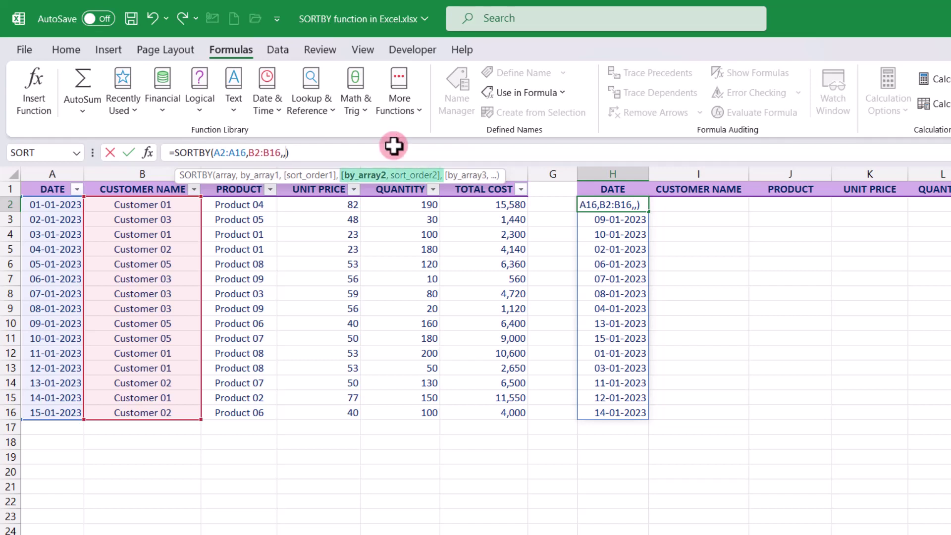
pyautogui.moveTo(239, 204); pyautogui.dragTo(219, 419)
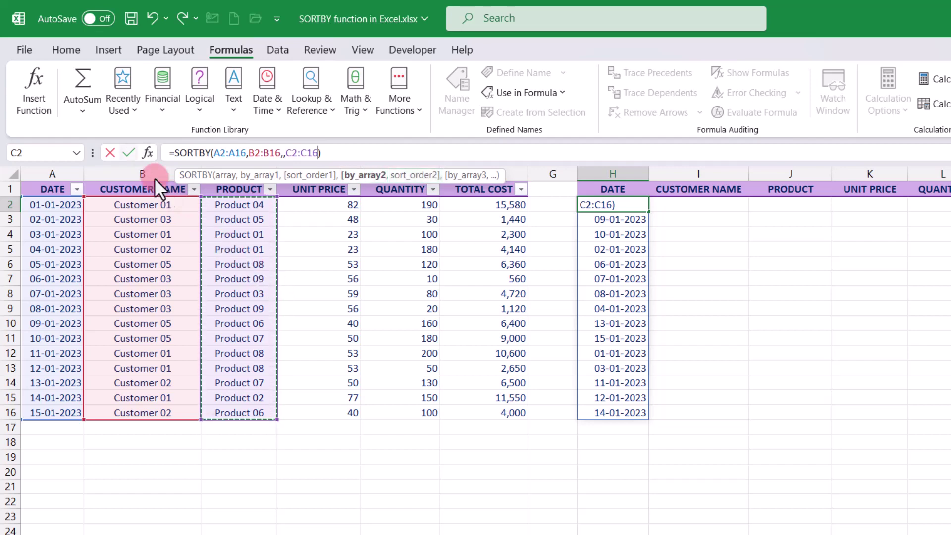
pyautogui.click(127, 153)
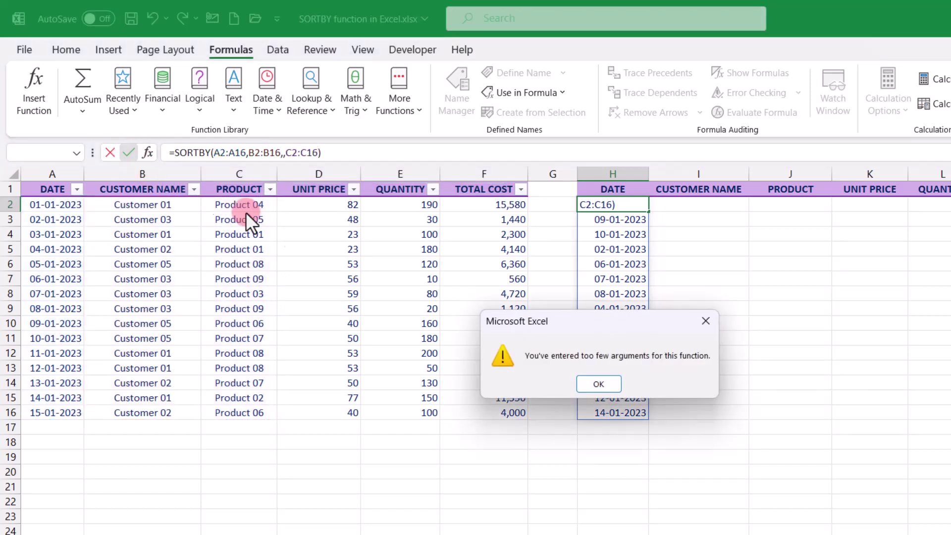
# - Dismiss the warning and commit =SORTBY(A2:A16,B2:B16,,C2:C16,) with a trailing comma
pyautogui.click(598, 386)
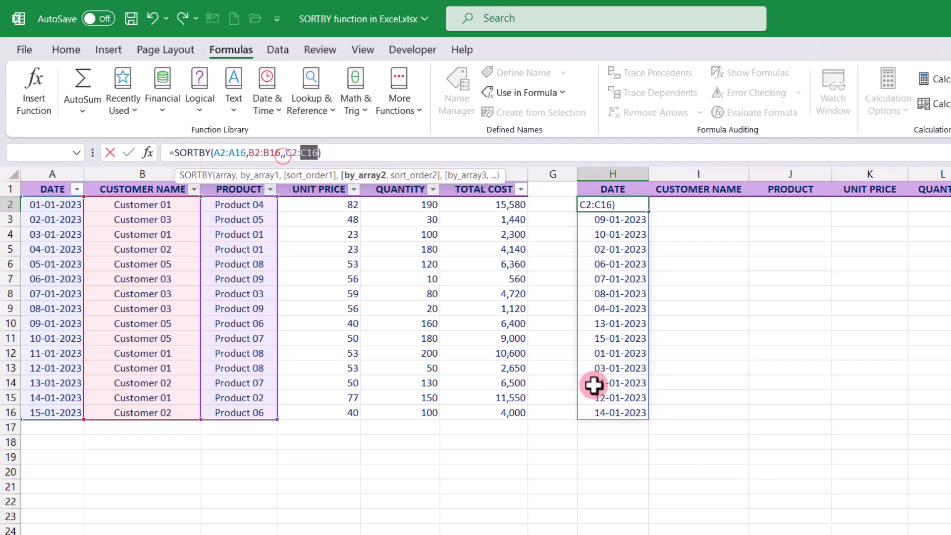
pyautogui.click(317, 153)
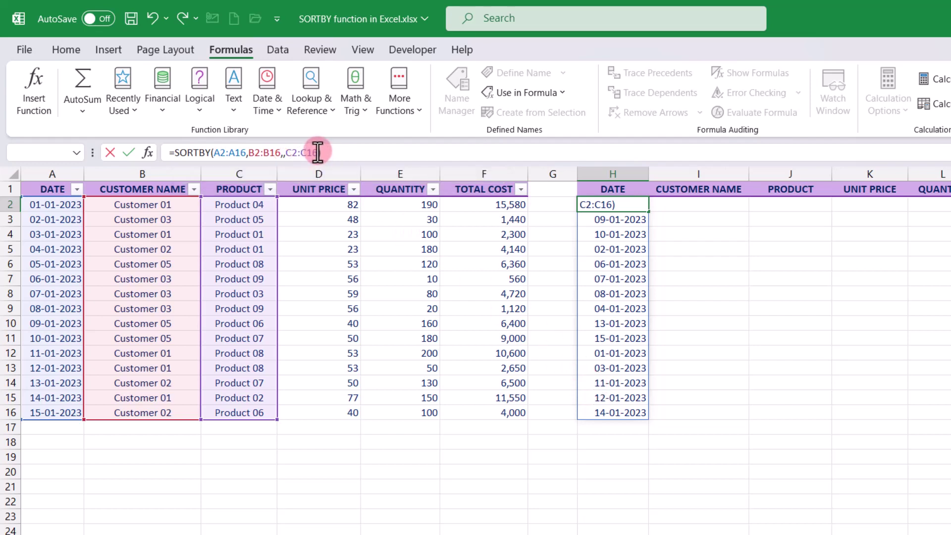
pyautogui.write(',')
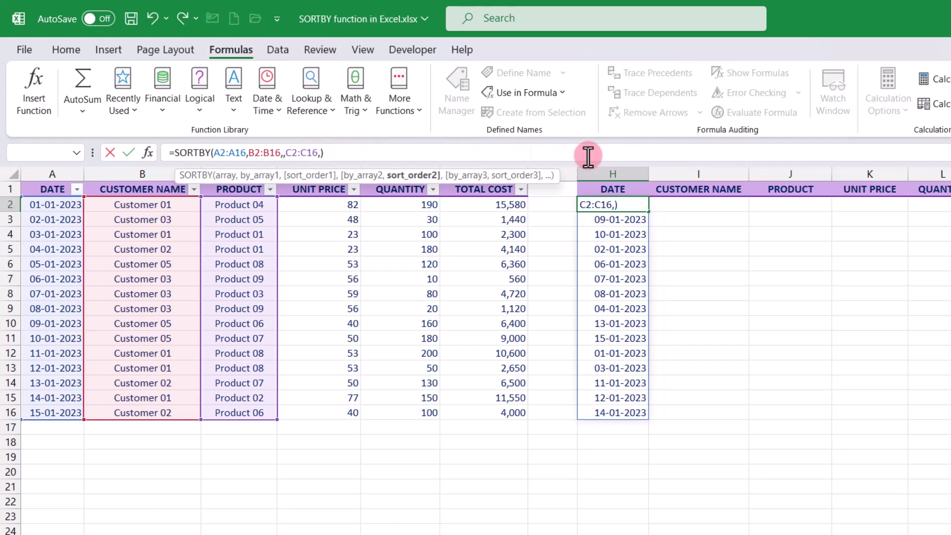
pyautogui.click(129, 152)
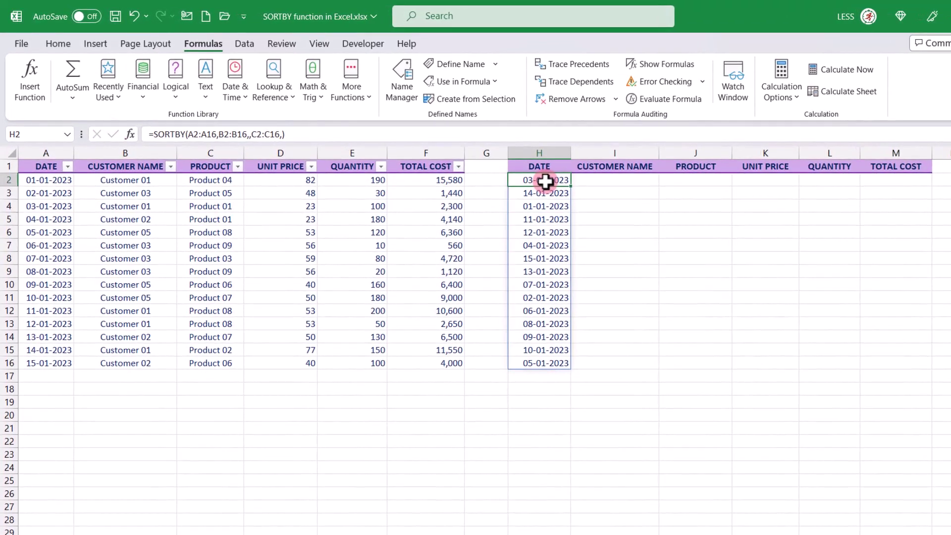
# - Widen the sorted array to A2:F16 so all six columns spill into H–M by customer then product
pyautogui.doubleClick(546, 182)
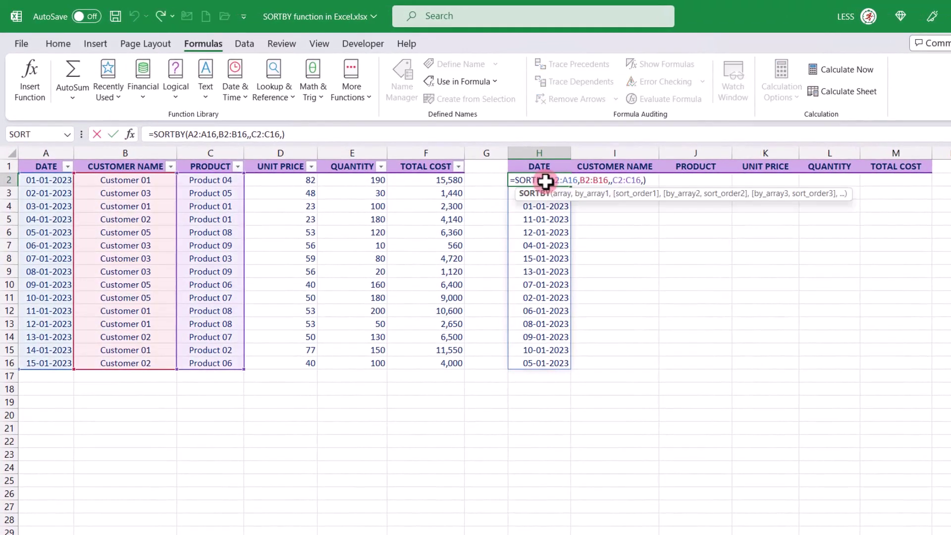
pyautogui.click(546, 182)
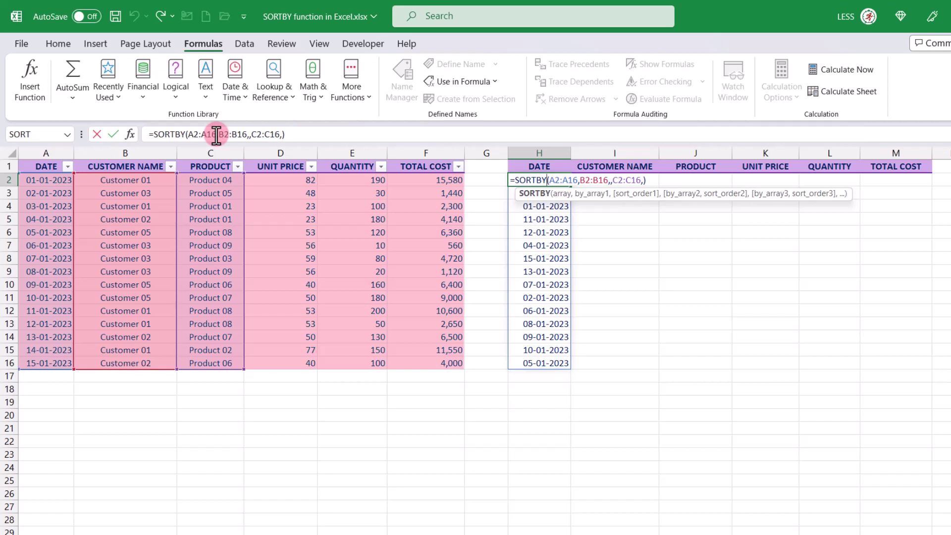
pyautogui.moveTo(216, 134); pyautogui.dragTo(187, 134)
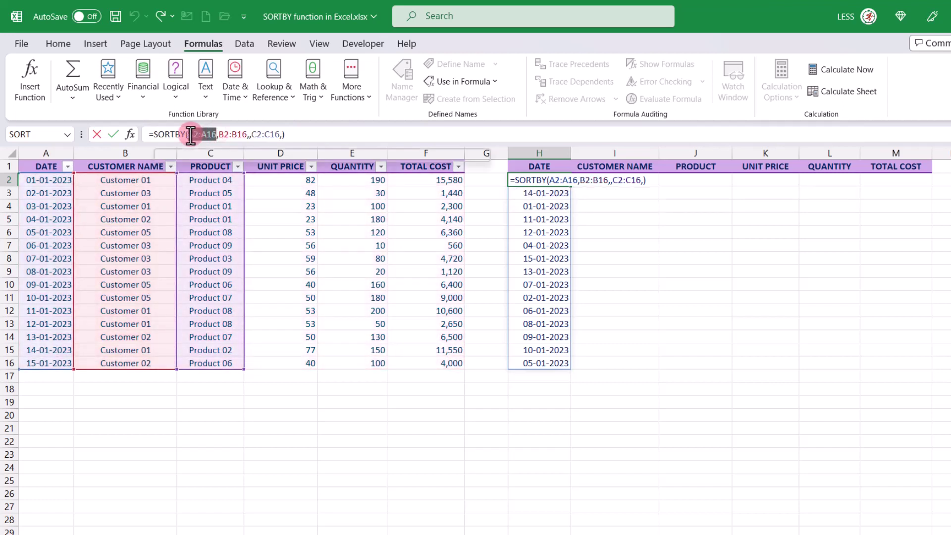
pyautogui.moveTo(47, 180); pyautogui.dragTo(455, 362)
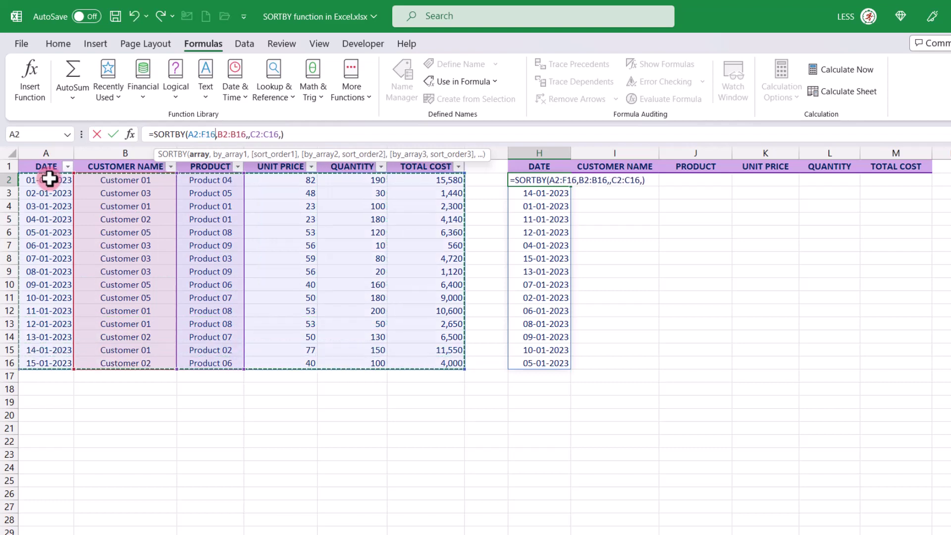
pyautogui.click(115, 132)
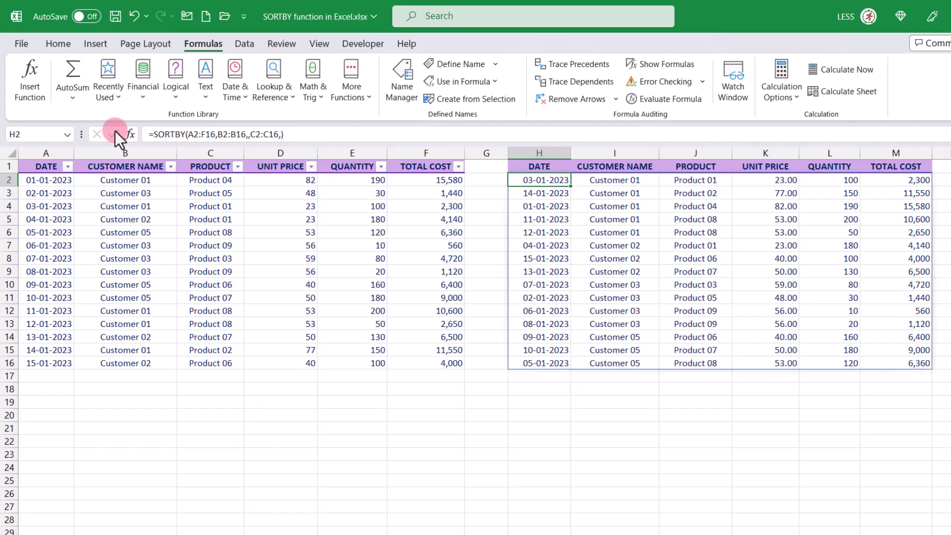